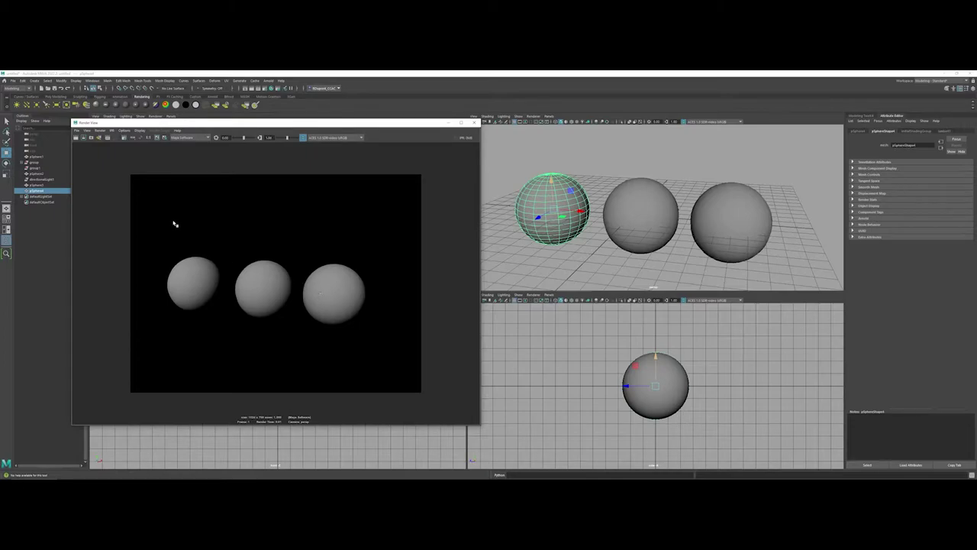
- Clear the sphere selection and open the Hypershade, placing it over the Render View
click(74, 139)
click(388, 194)
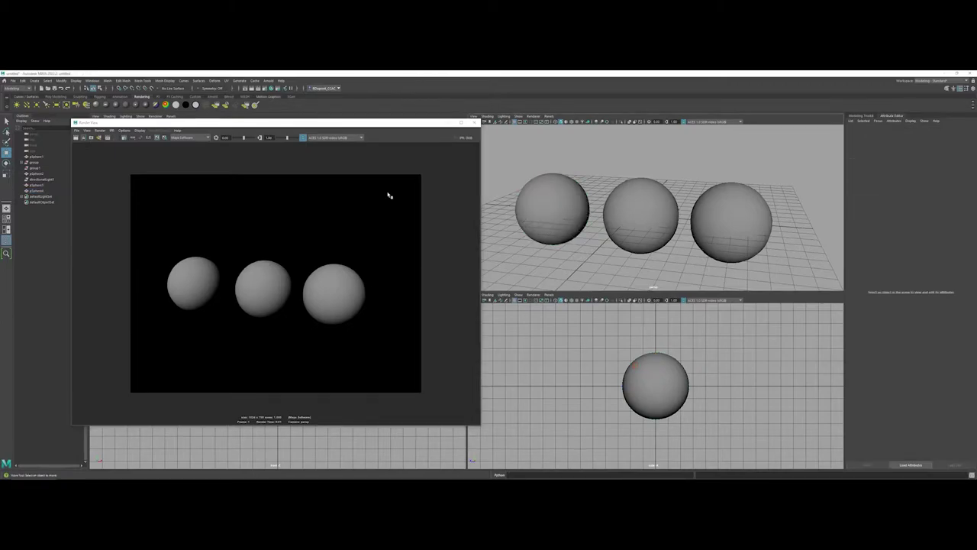
click(272, 89)
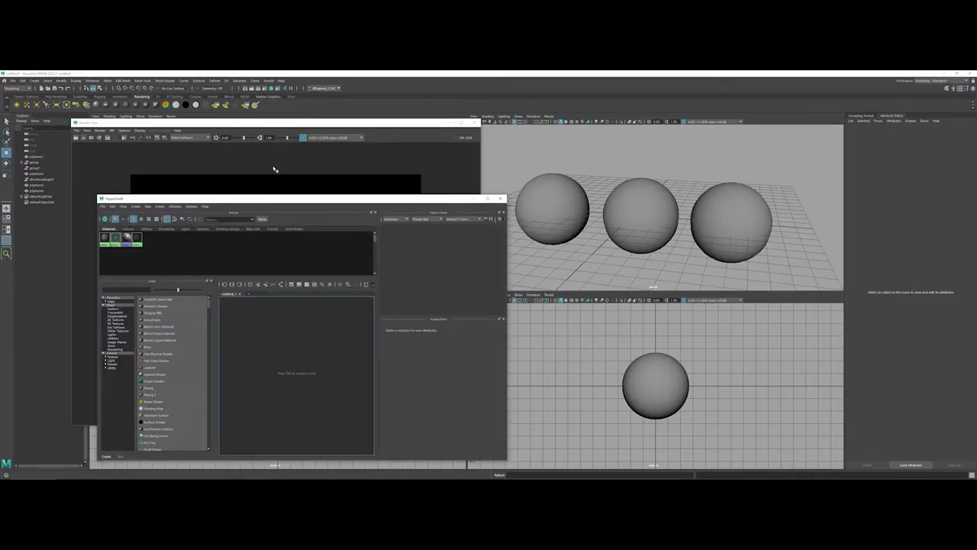
drag(287, 203, 237, 174)
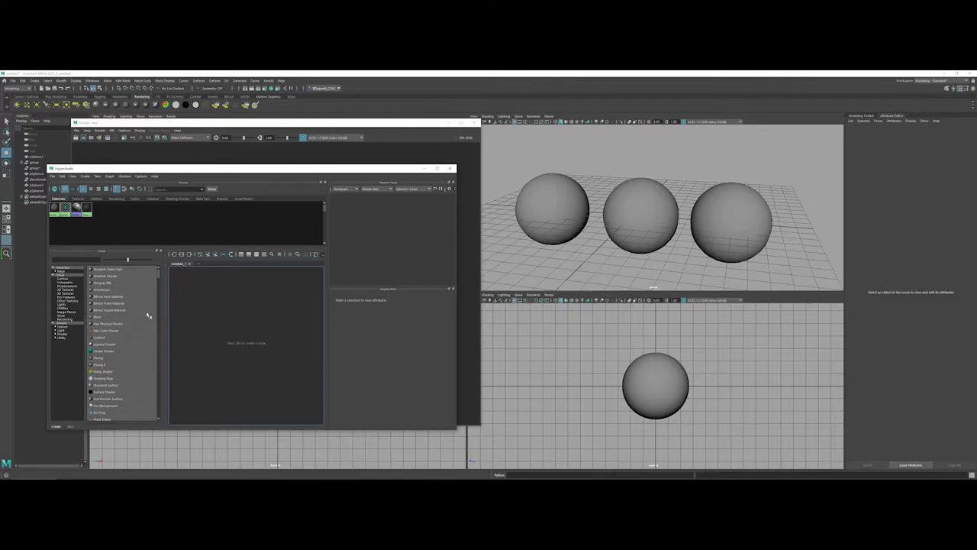
- Browse the Maya node categories, including Surface, Volumetric, 2D Textures and 3D Textures, and return to Surface
click(64, 278)
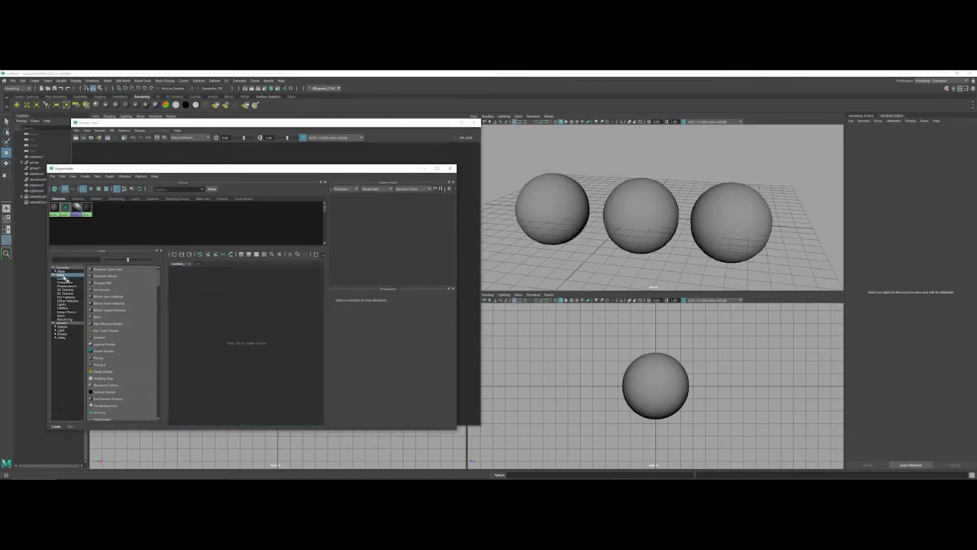
click(64, 278)
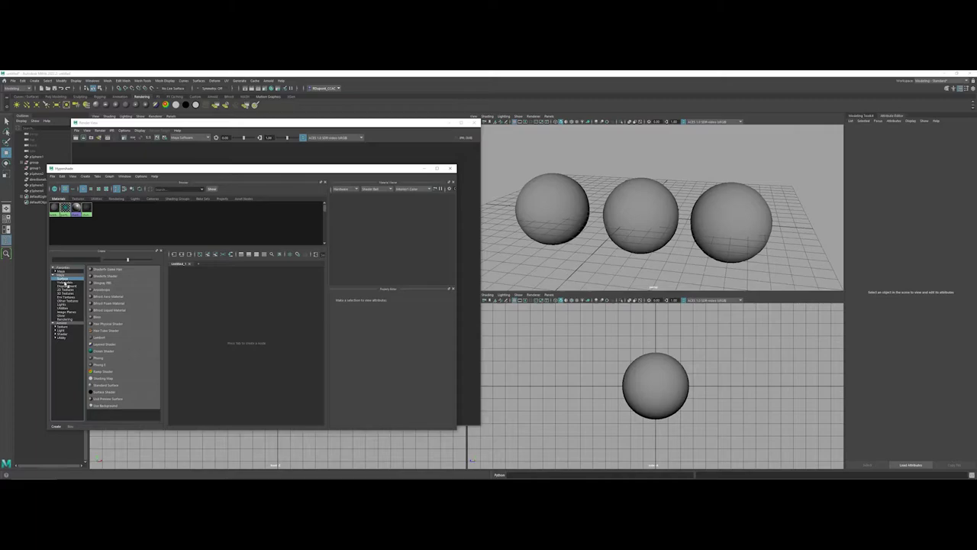
click(66, 282)
click(68, 290)
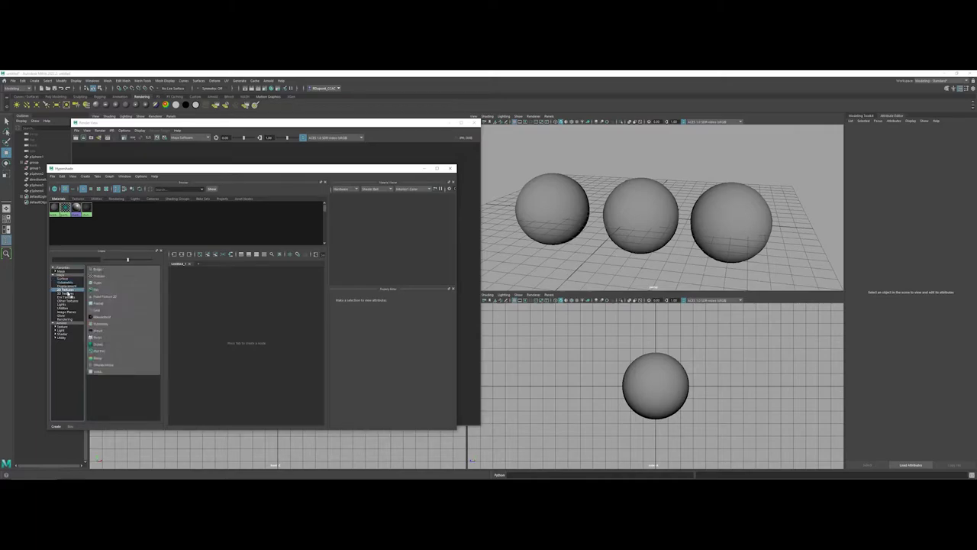
click(68, 293)
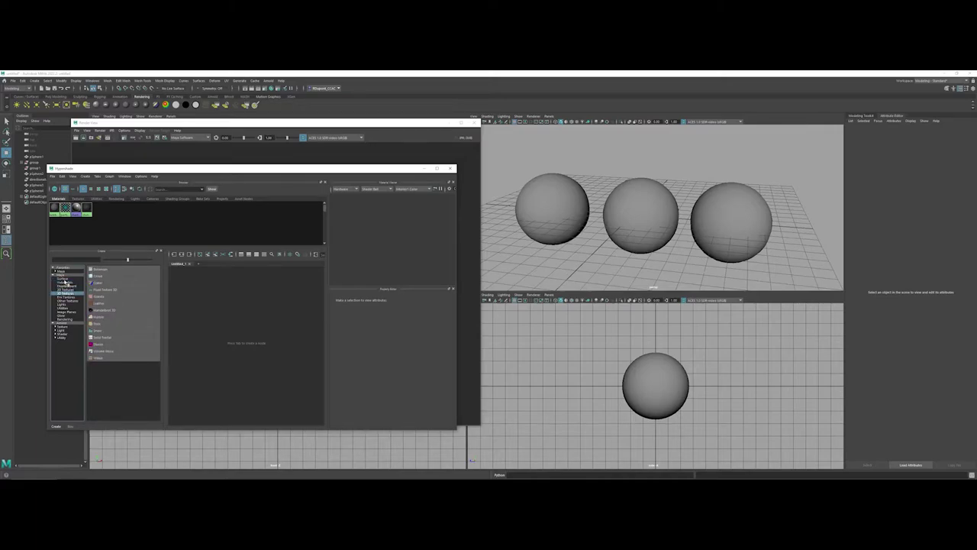
click(65, 279)
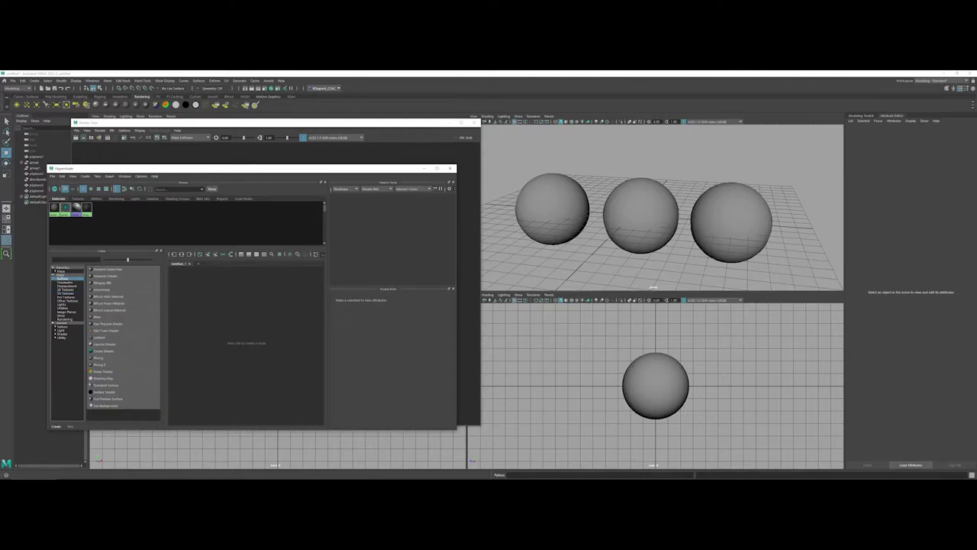
- Filter the surface node list for Blinn and Phong, and clear the filter
click(76, 259)
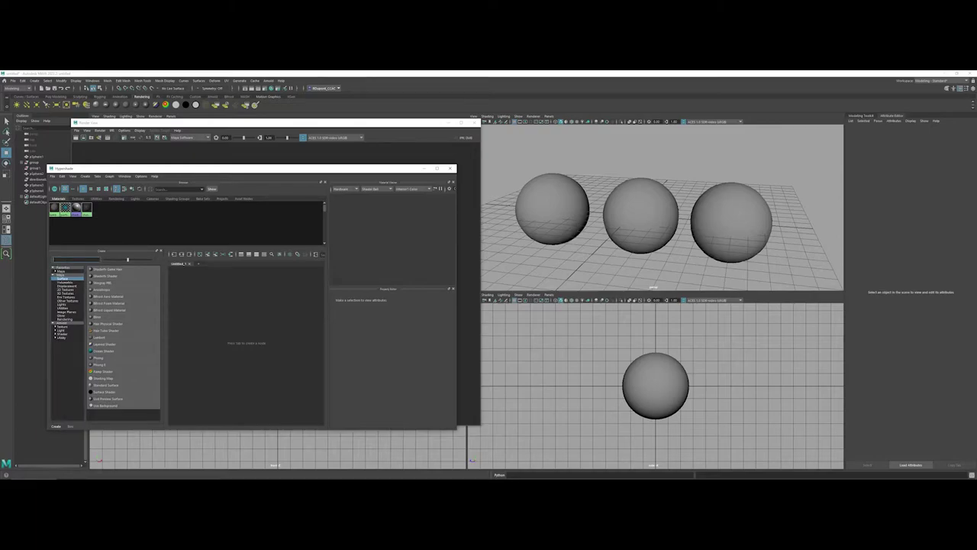
text(Bli)
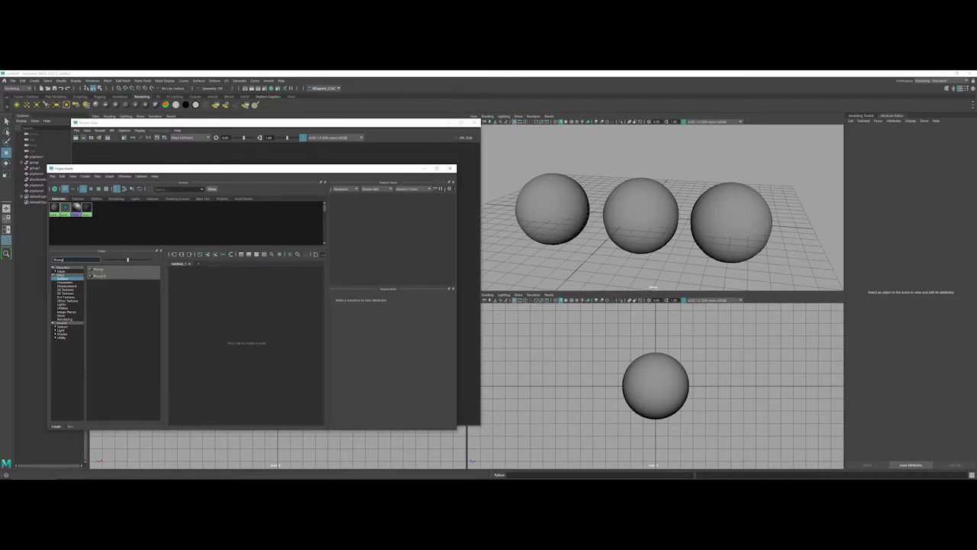
double_click(58, 259)
key(BackSpace)
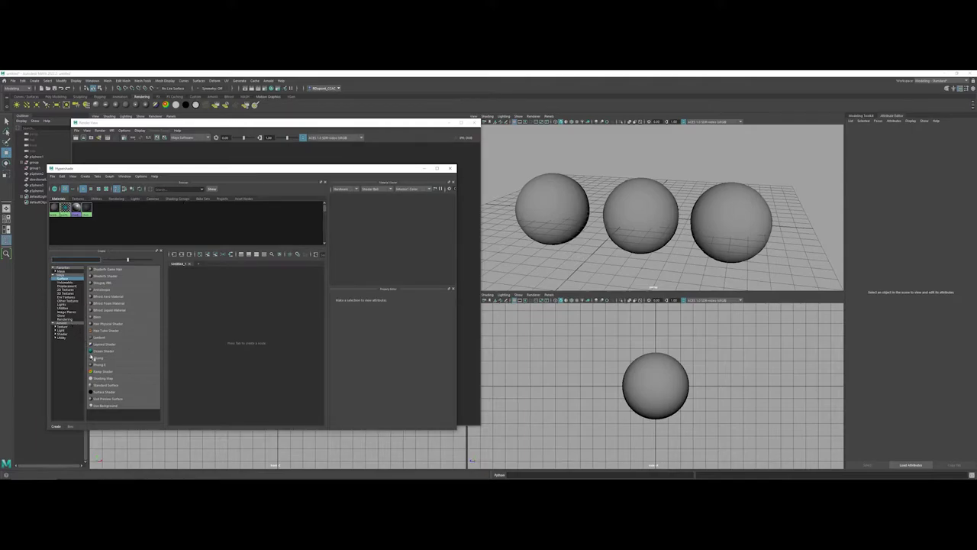
- Create a Phong material and name it DemoPhongMaterial
click(94, 358)
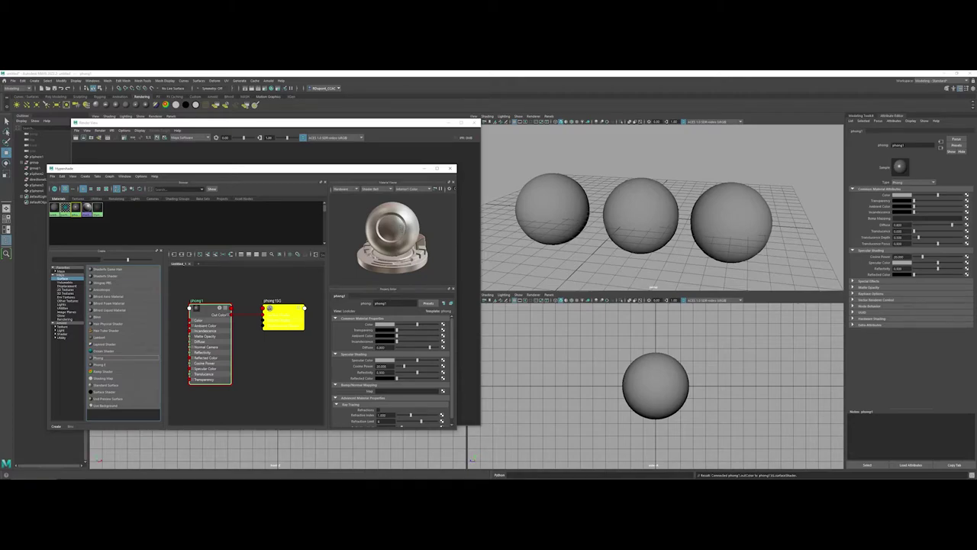
double_click(380, 303)
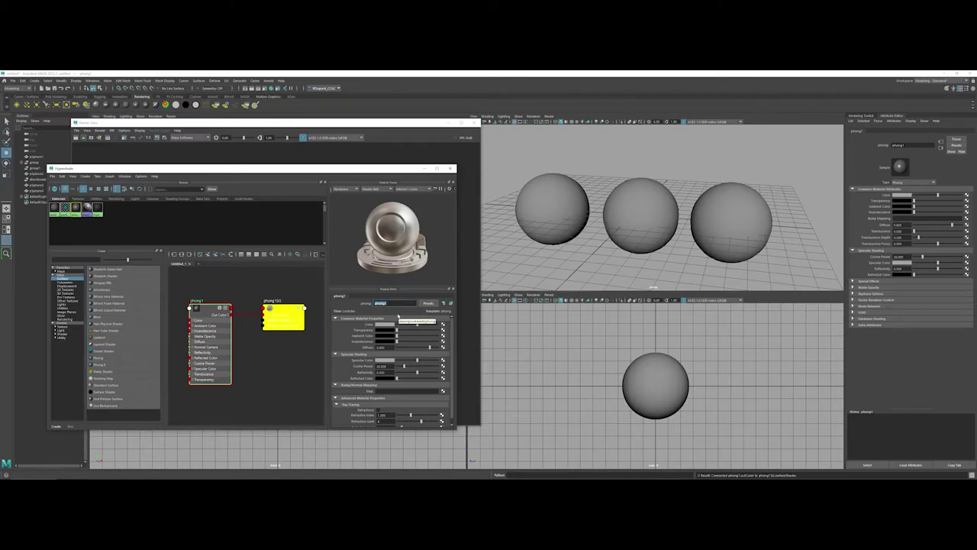
text(Dwood)
key(Return)
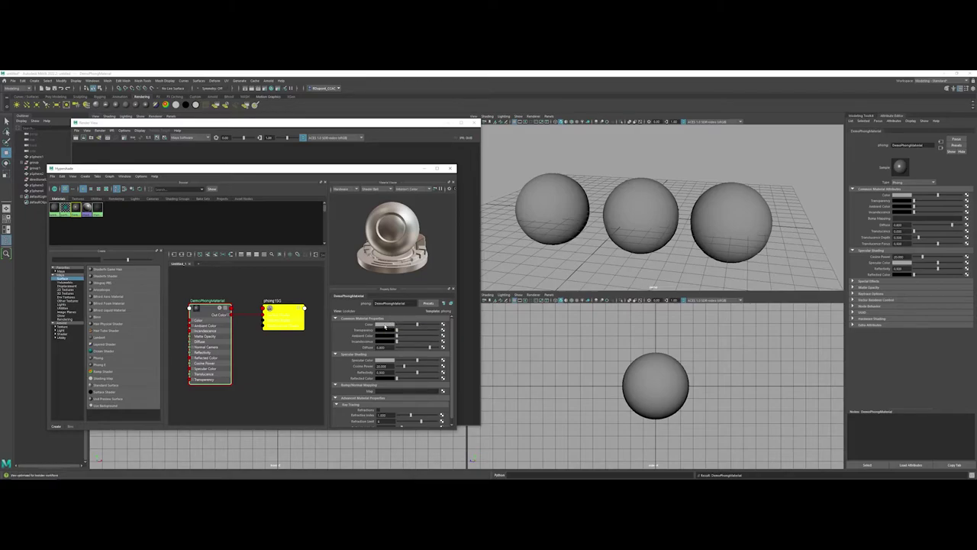
- Set DemoPhongMaterial's color to magenta and adjust its diffuse, cosine power and reflectivity, raising its transparency to about halfway
click(385, 326)
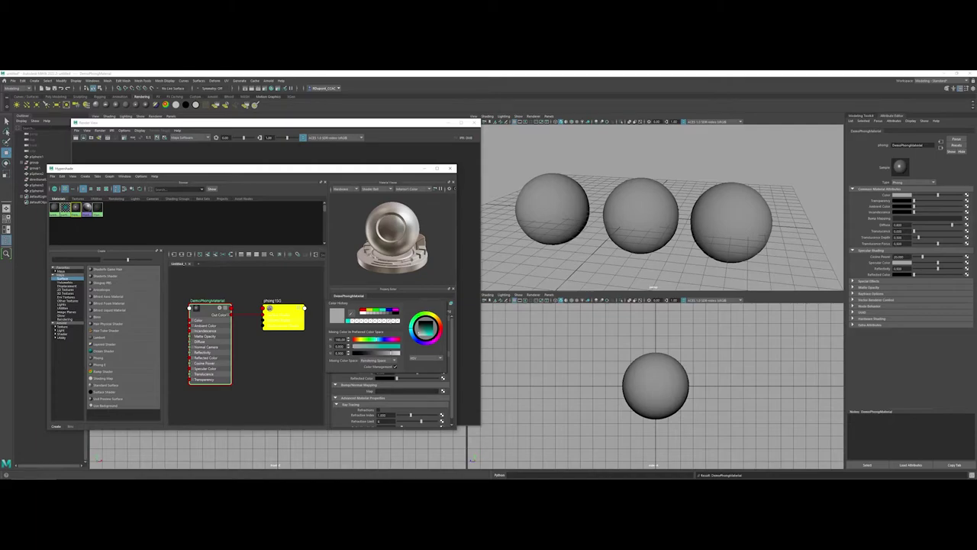
click(396, 311)
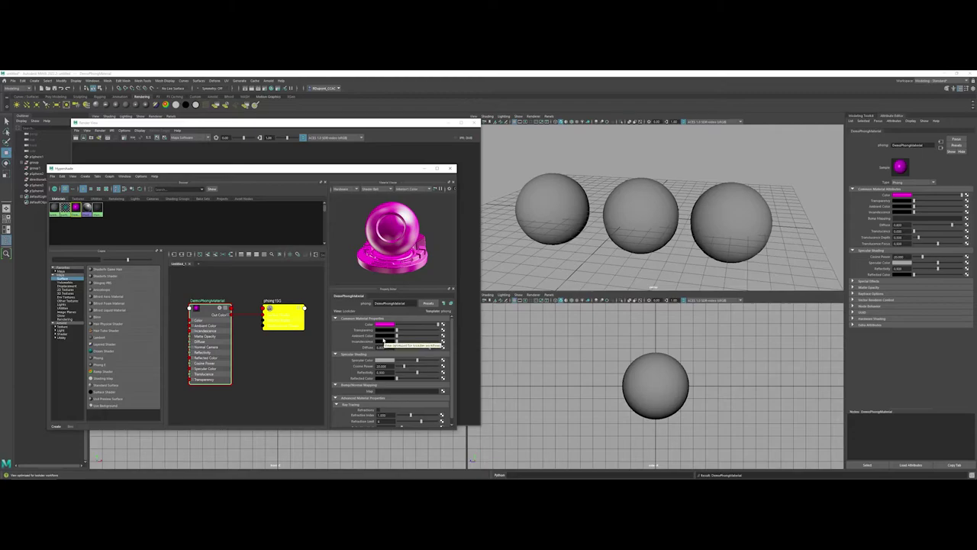
drag(396, 329, 431, 351)
drag(435, 373, 416, 365)
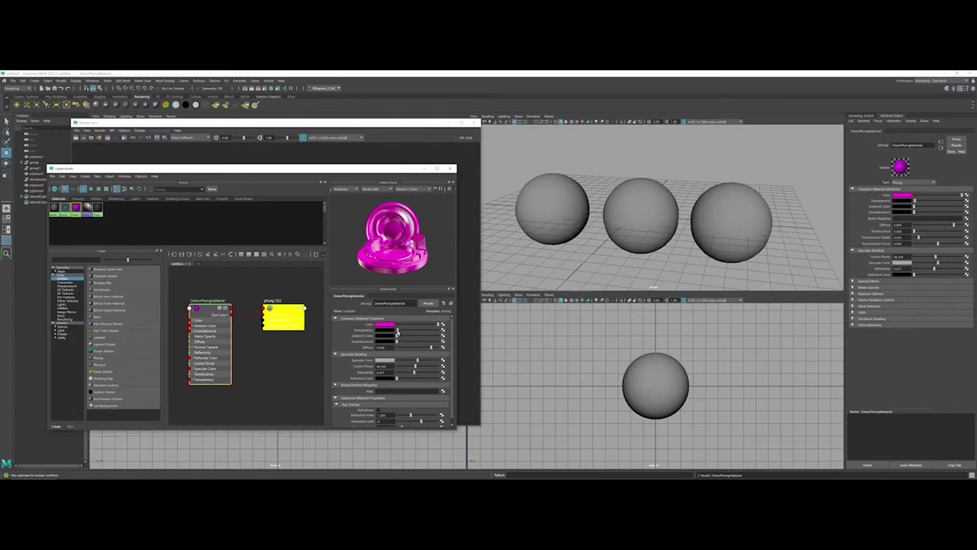
mouse_move(397, 330)
mouse_down()
mouse_move(441, 331)
mouse_move(414, 332)
mouse_up()
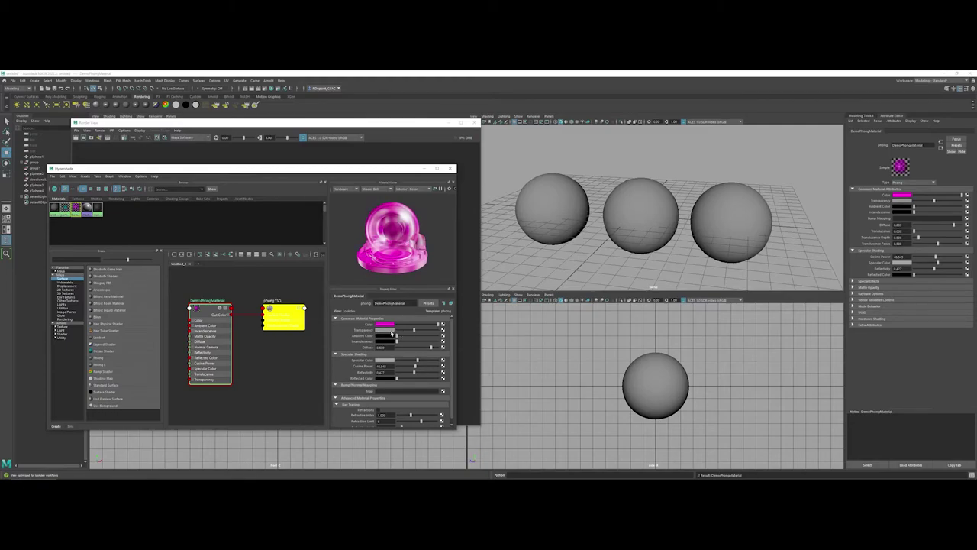
- Try magenta and white as DemoPhongMaterial's transparency color, and return it to mid grey
click(392, 332)
click(402, 319)
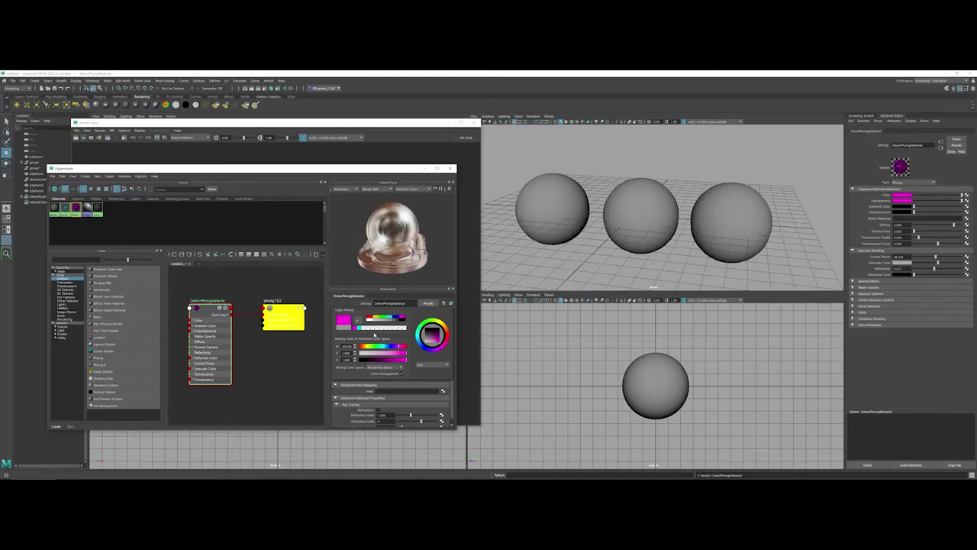
click(371, 323)
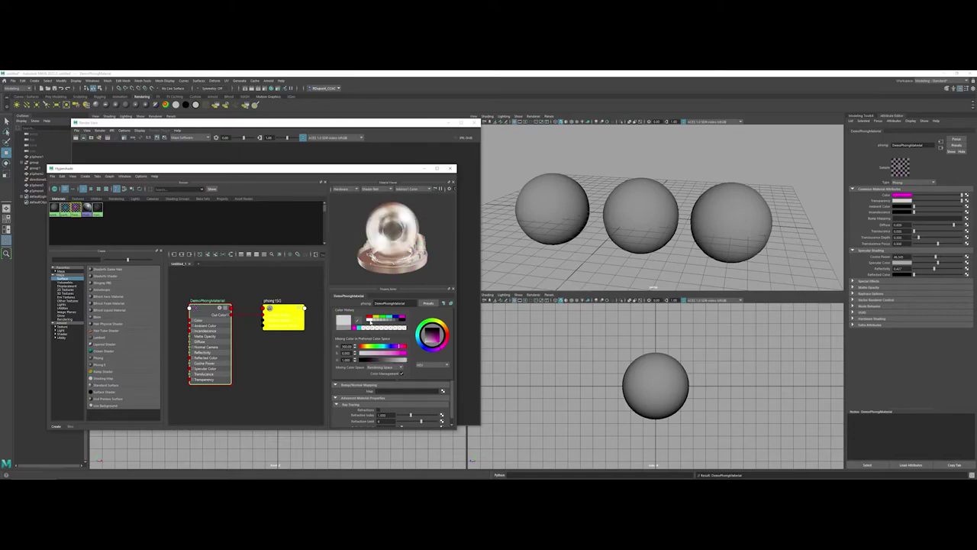
click(379, 359)
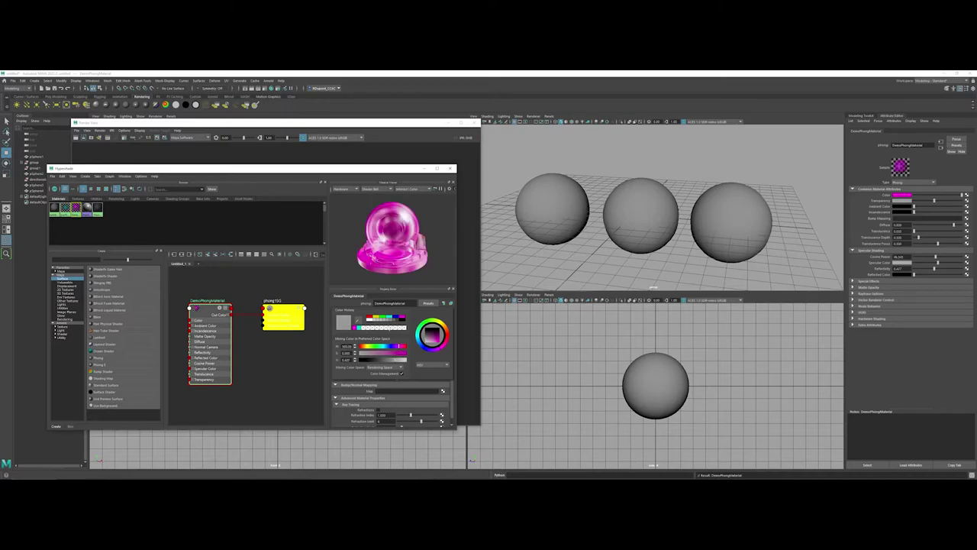
click(426, 304)
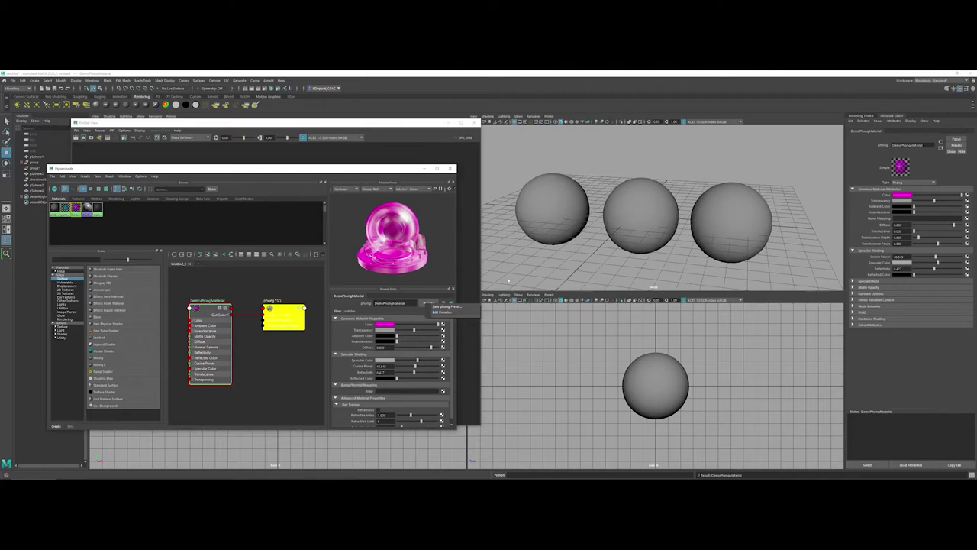
- Assign the existing DemoPhongMaterial to the leftmost sphere in the perspective view and deselect the sphere
right_click(541, 209)
click(542, 209)
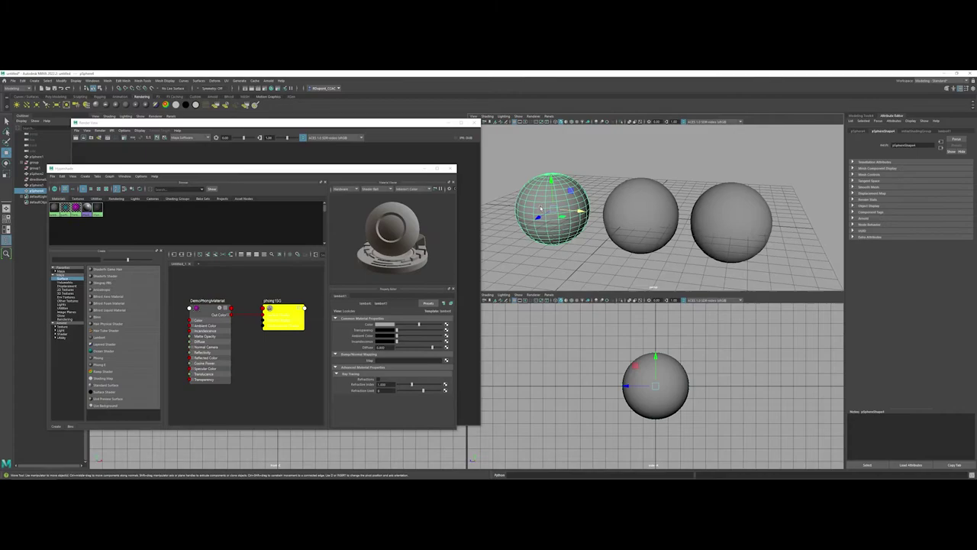
right_click(541, 209)
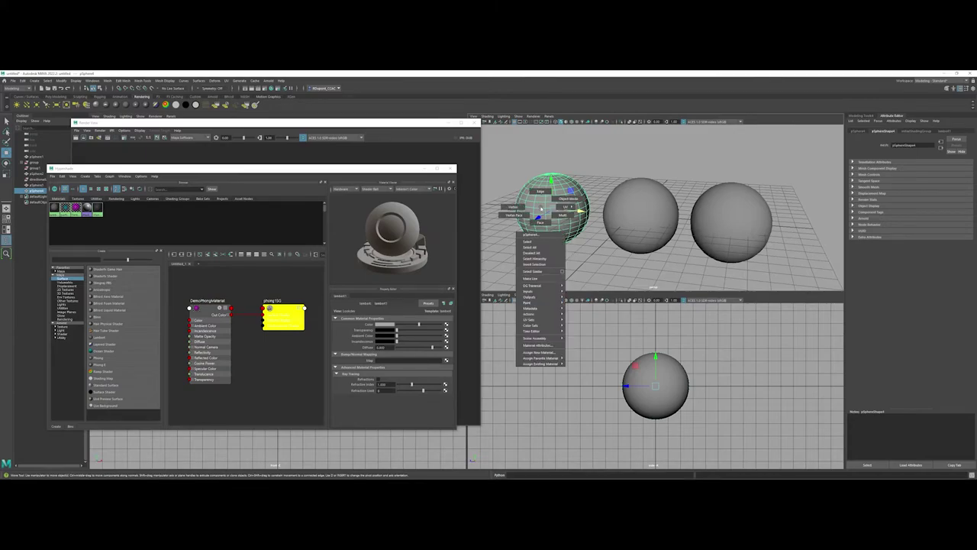
mouse_move(549, 360)
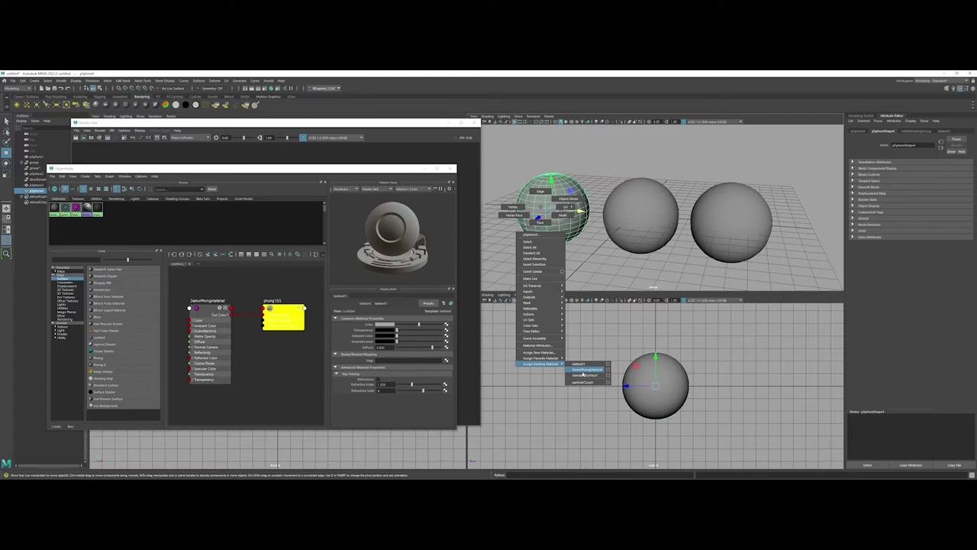
click(583, 373)
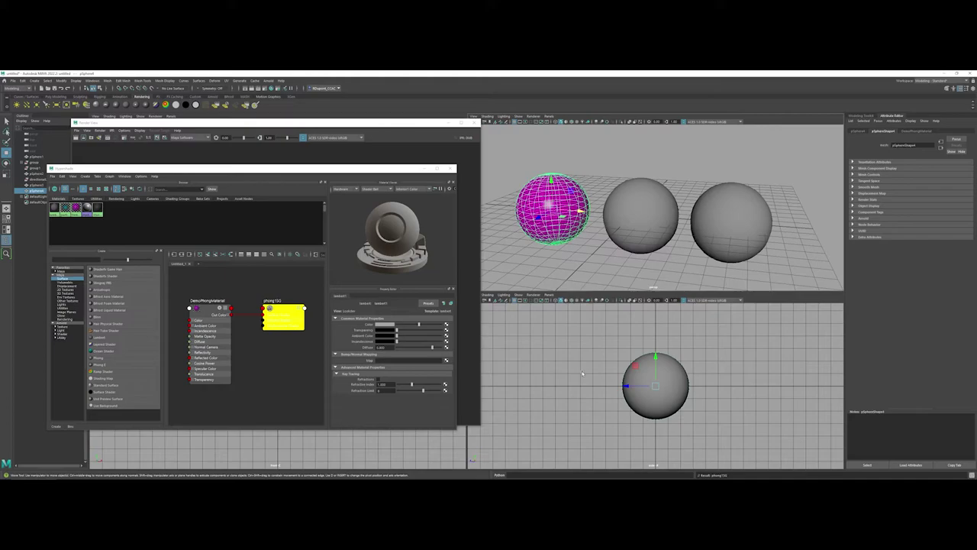
click(551, 269)
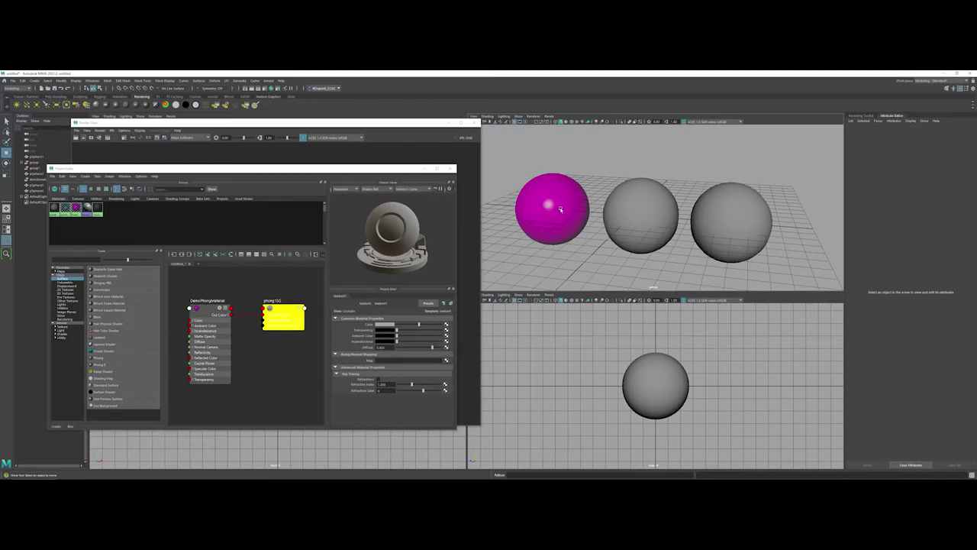
- Render the scene again in the Render View and return to the Hypershade
click(252, 153)
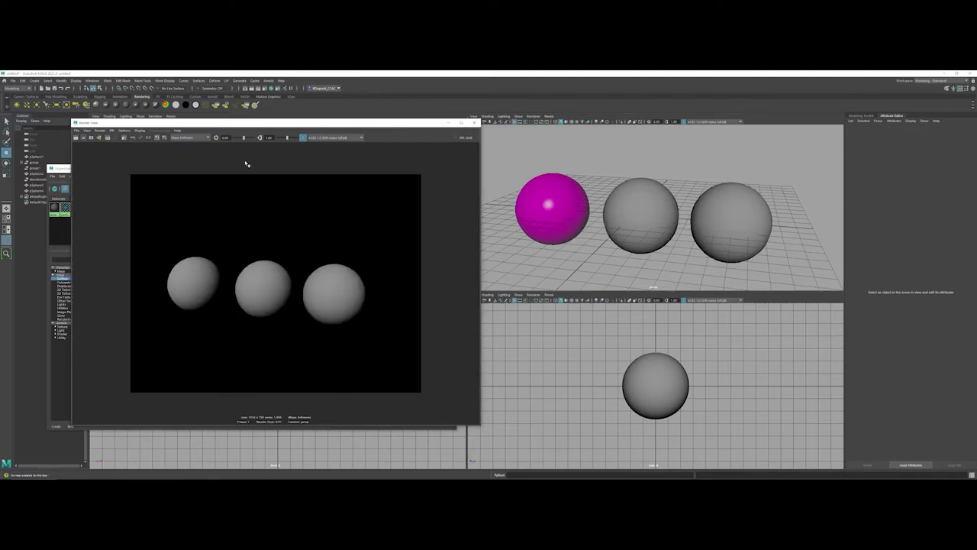
click(80, 142)
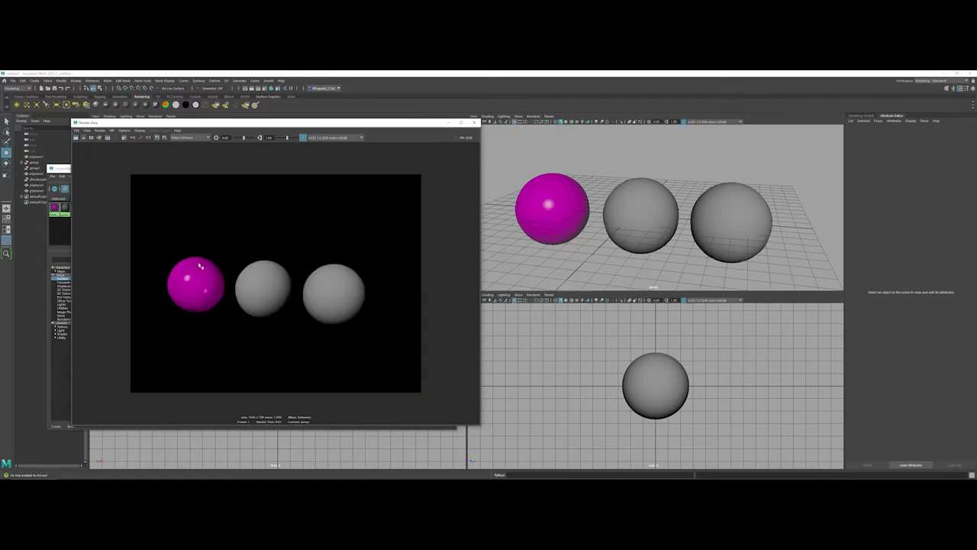
click(58, 236)
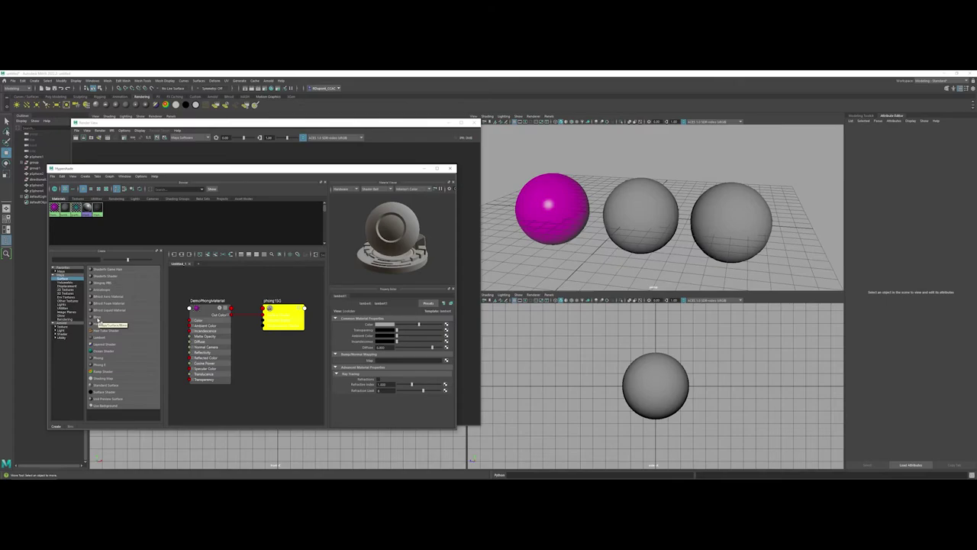
- Create a Blinn material and move its nodes clear of the Phong nodes in the work area
click(97, 319)
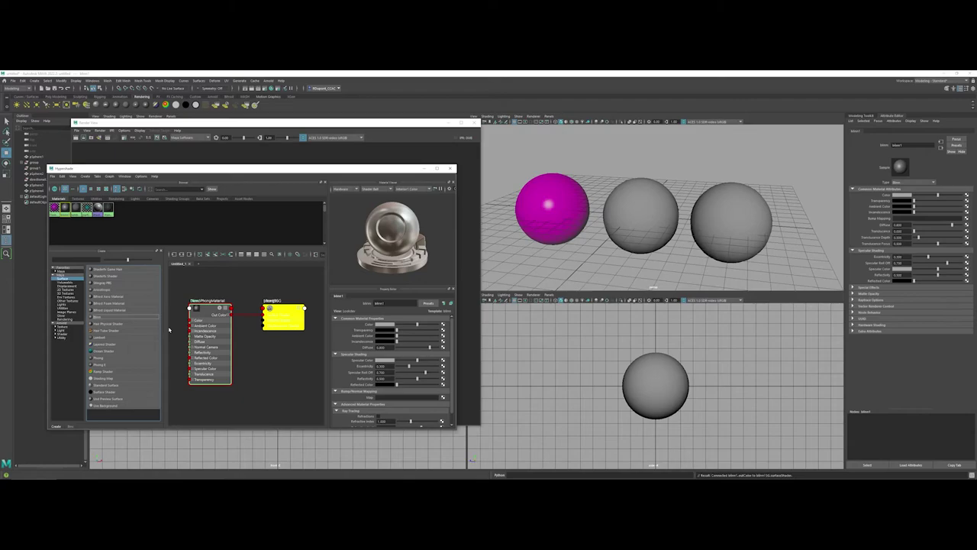
drag(208, 314, 288, 361)
scroll(210, 355, down, 2)
click(250, 361)
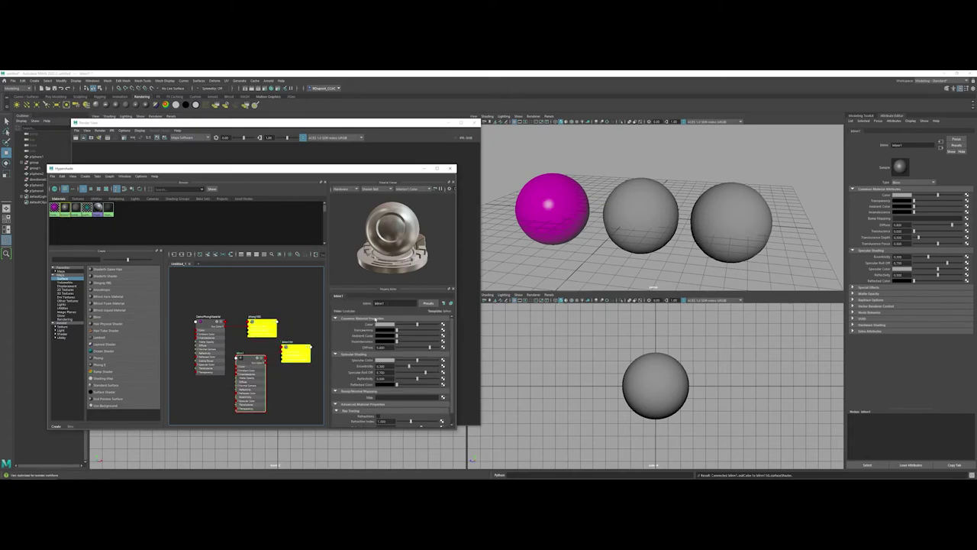
- Rename the Blinn material as DemoBlinnMaterial
double_click(380, 303)
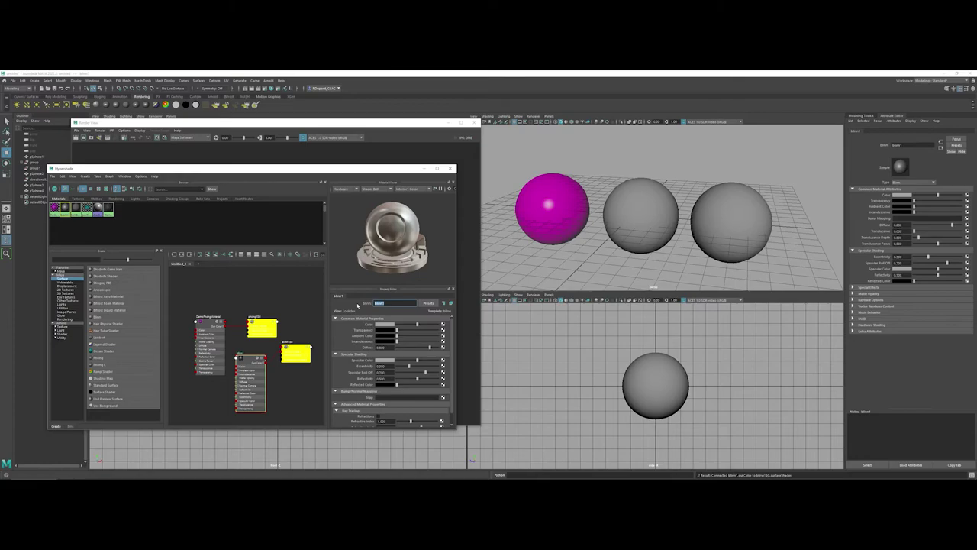
text(bl)
text(me)
text(BlinnMaterial)
key(Return)
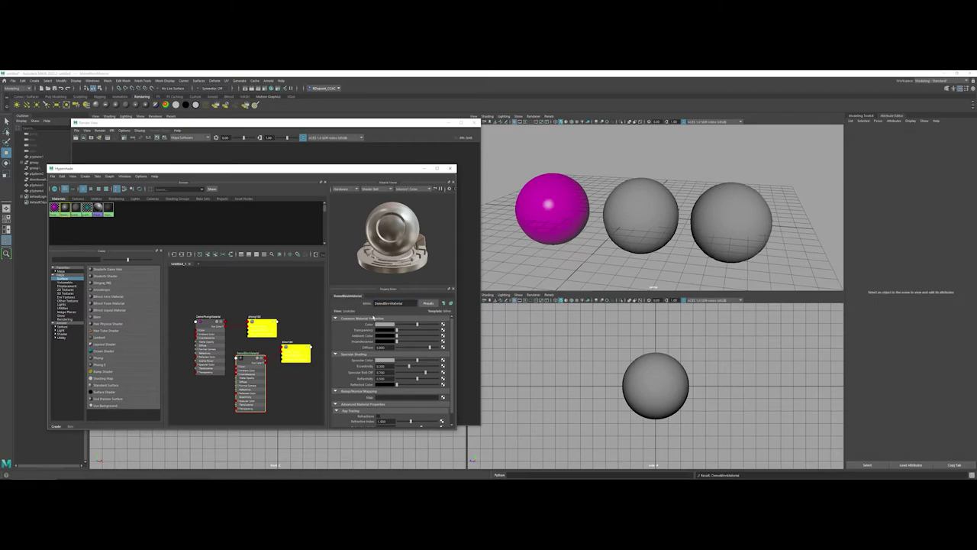
- Set DemoBlinnMaterial's colour to bright green and lower its specular eccentricity to 0
click(383, 326)
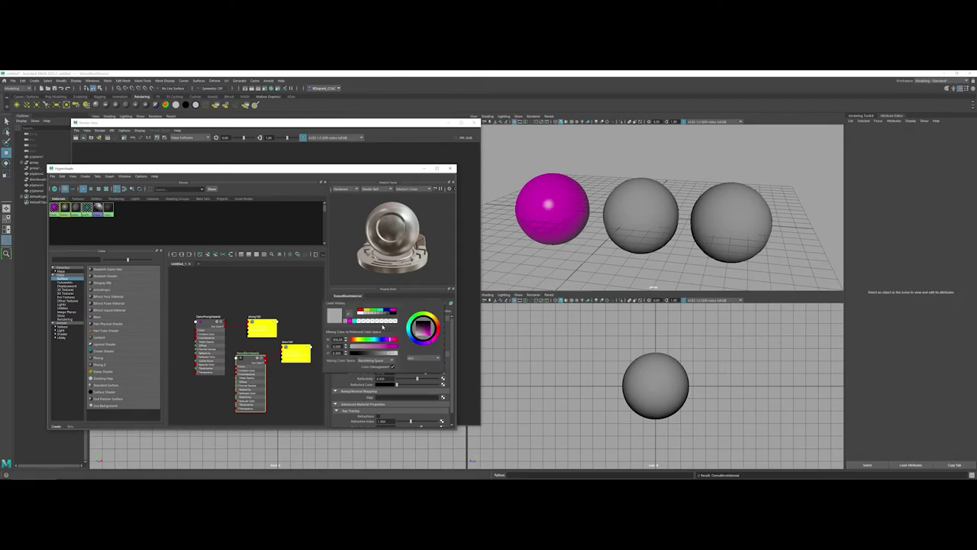
click(376, 312)
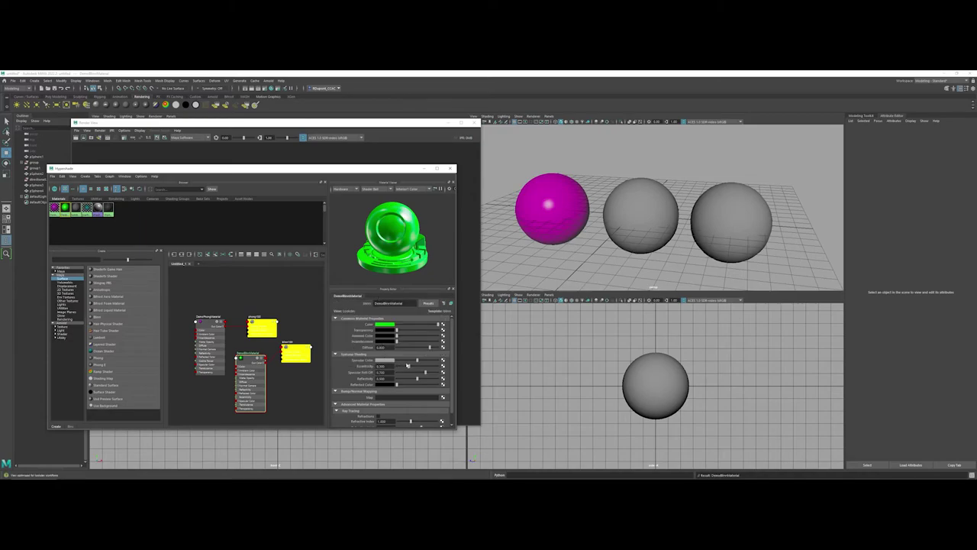
drag(408, 367, 395, 375)
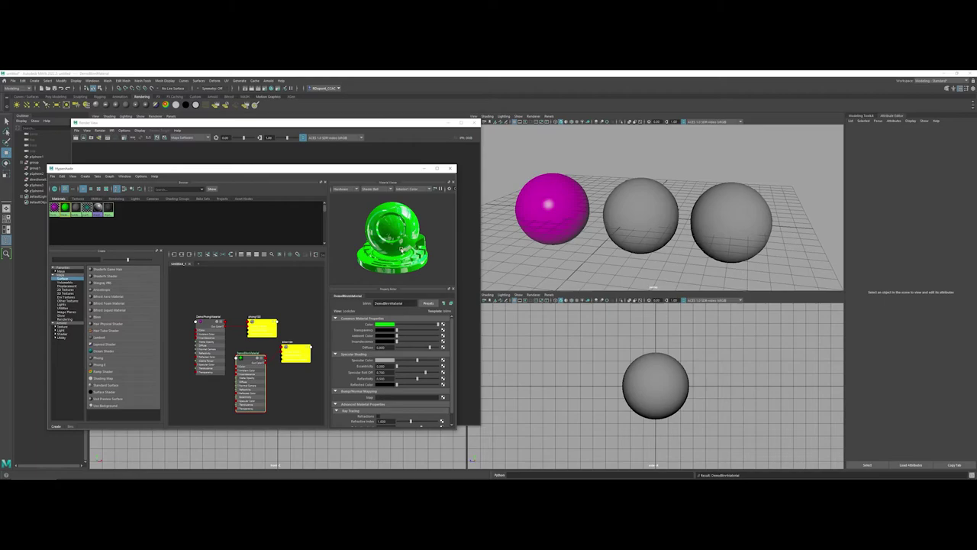
- Assign the existing DemoBlinnMaterial to the middle sphere in the perspective view and deselect the sphere
click(629, 194)
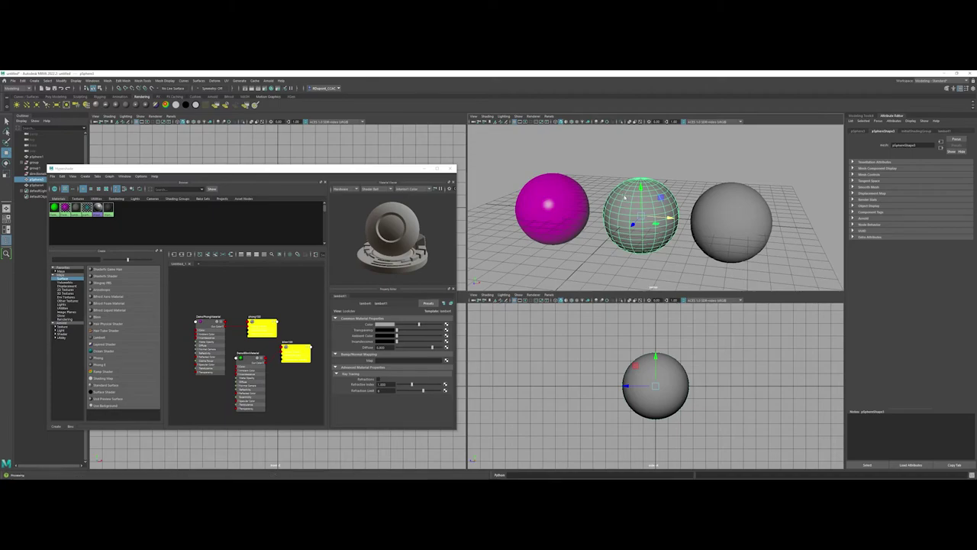
right_click(626, 196)
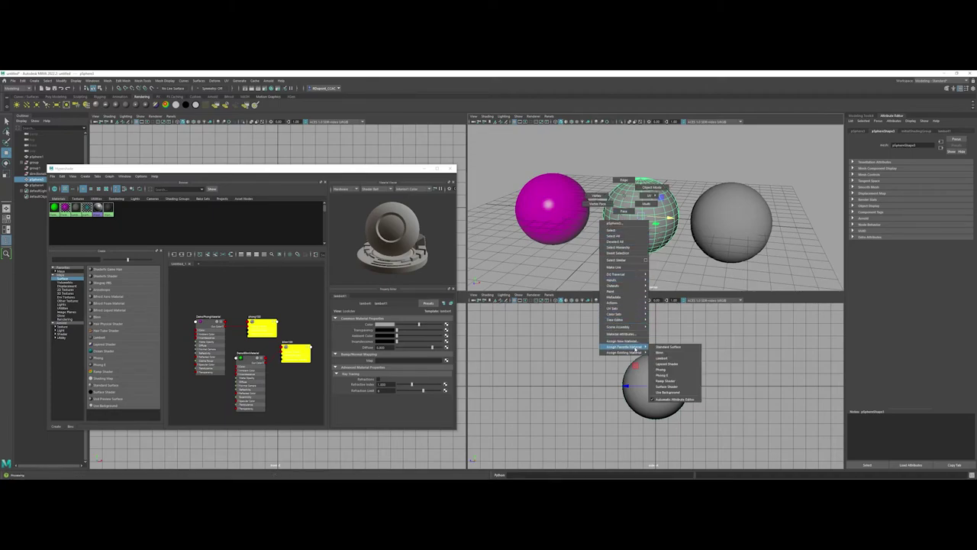
mouse_move(640, 352)
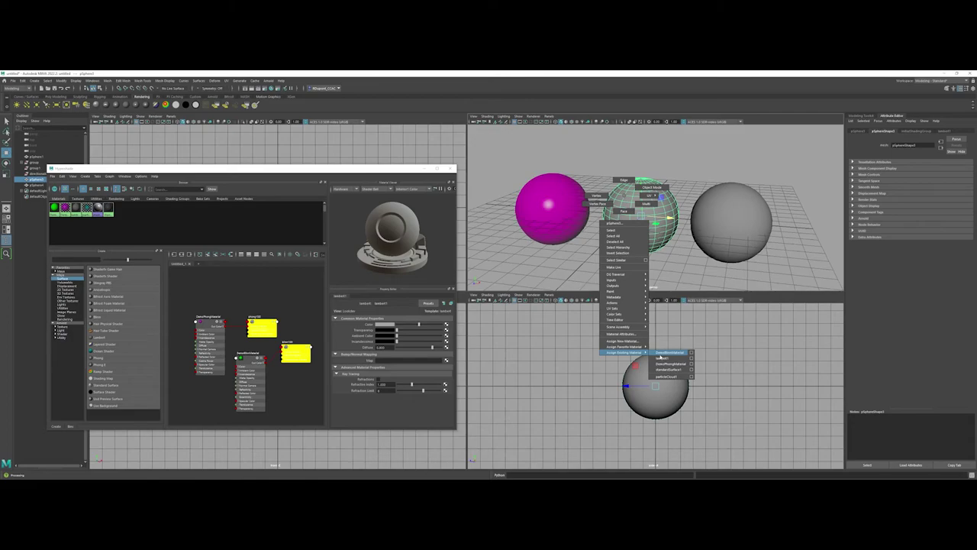
click(663, 353)
click(645, 275)
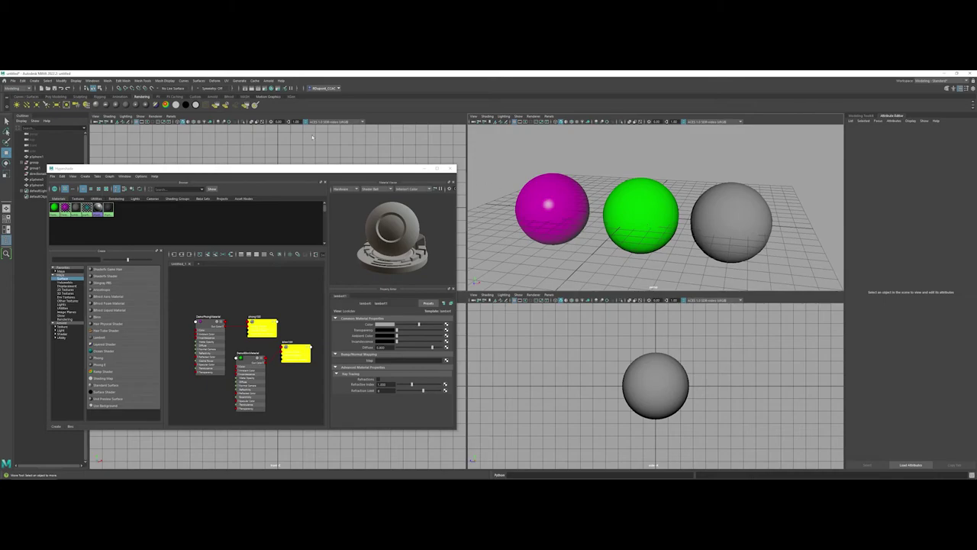
- Render the scene with the green Blinn sphere in the Render View and return to the Hypershade
click(247, 88)
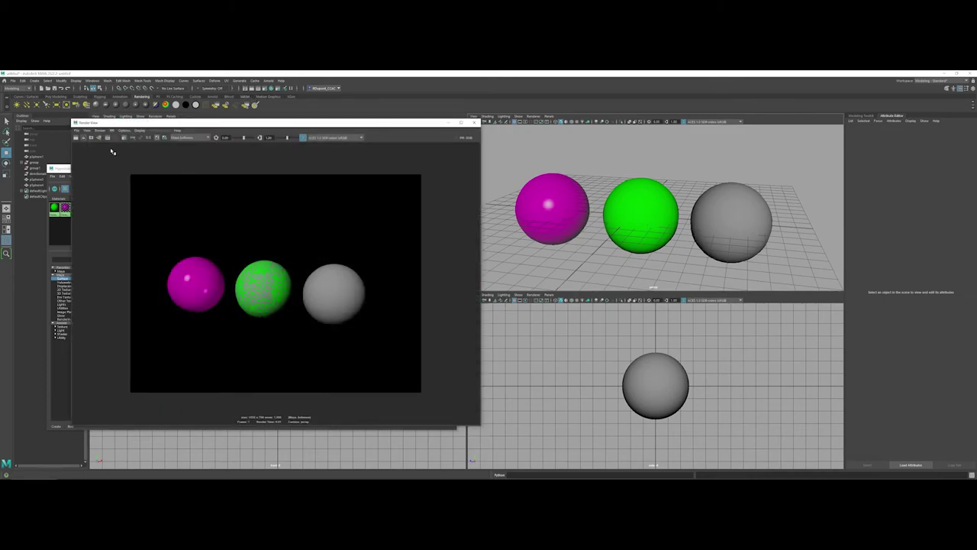
click(76, 138)
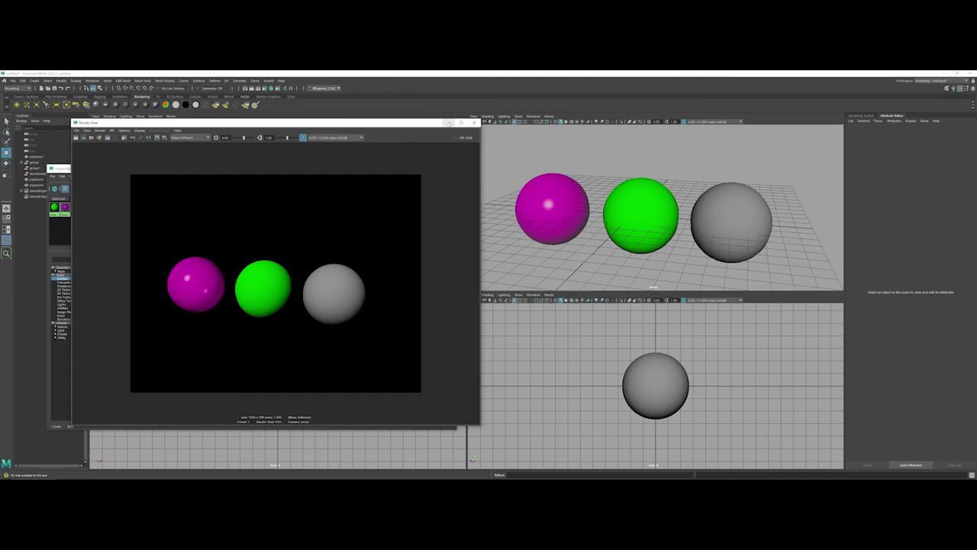
click(449, 123)
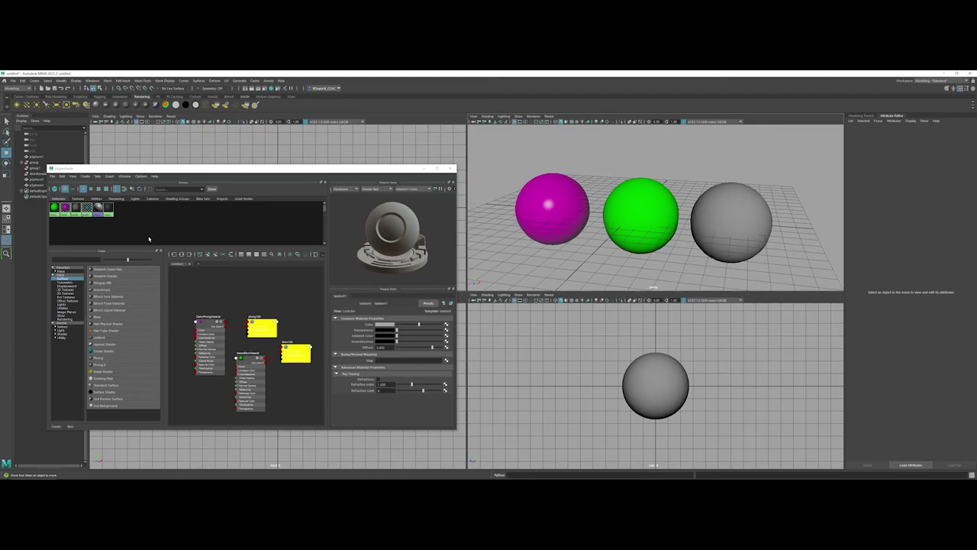
- Create a Lambert material and rename it as DemoLambertMaterial
click(112, 337)
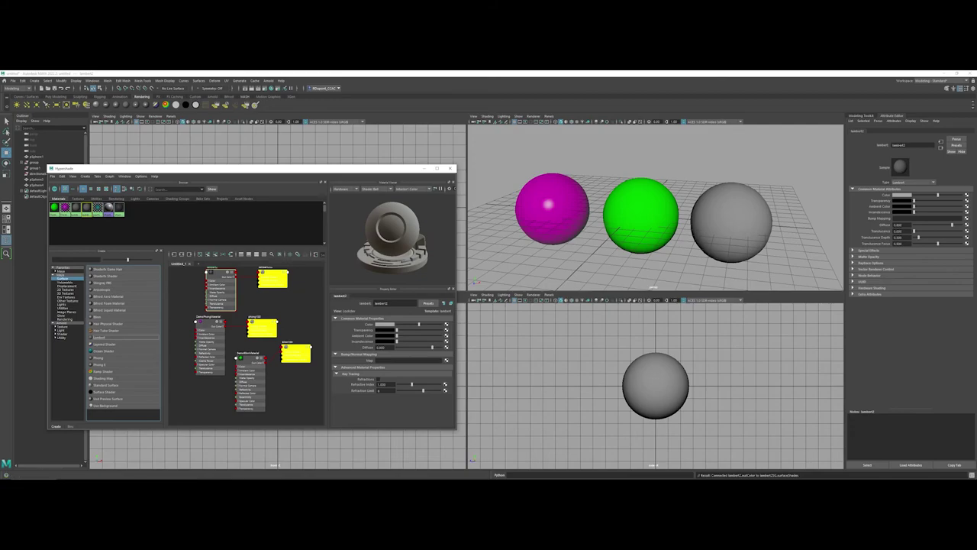
double_click(380, 303)
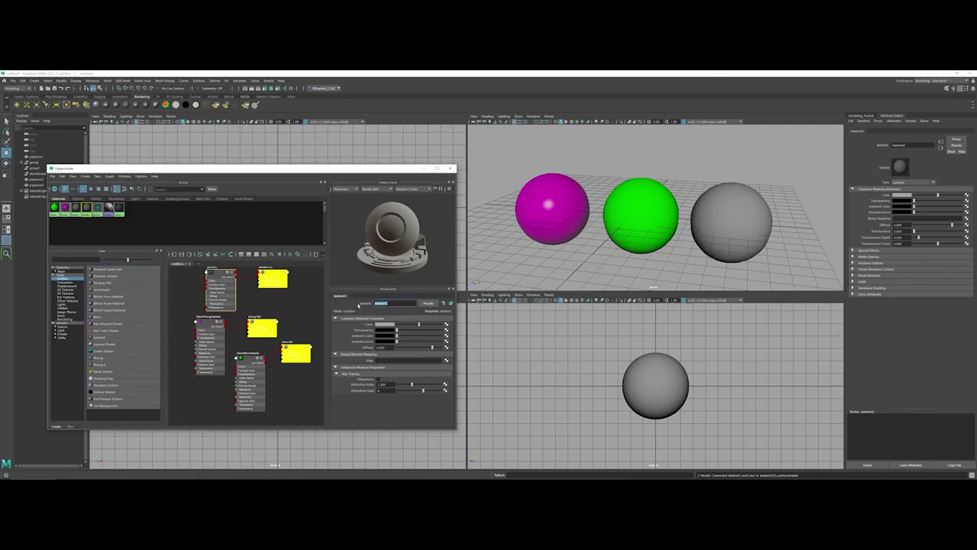
text(DemoLam)
key(Return)
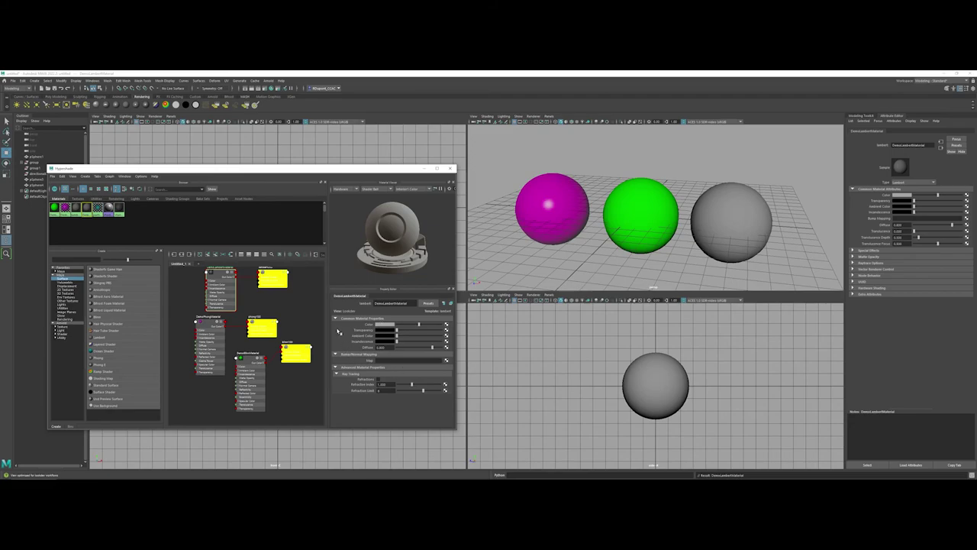
- Reselect DemoLambertMaterial after viewing the Blinn and Phong materials, and set its colour to a desaturated light blue
click(54, 207)
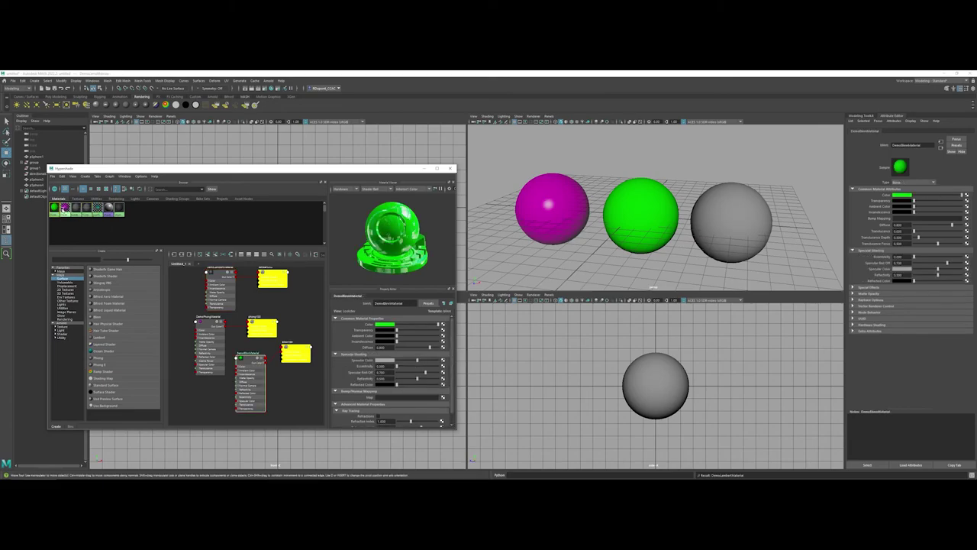
click(65, 207)
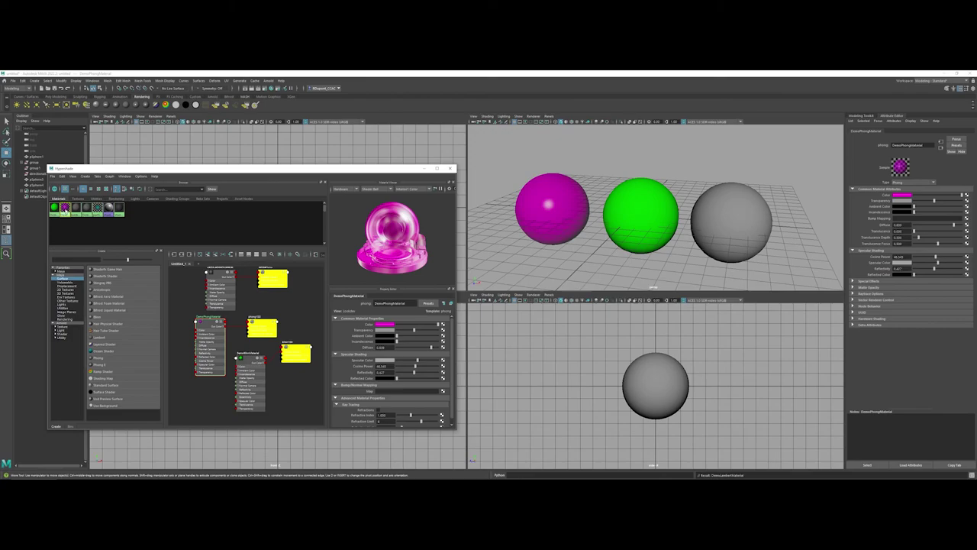
click(95, 209)
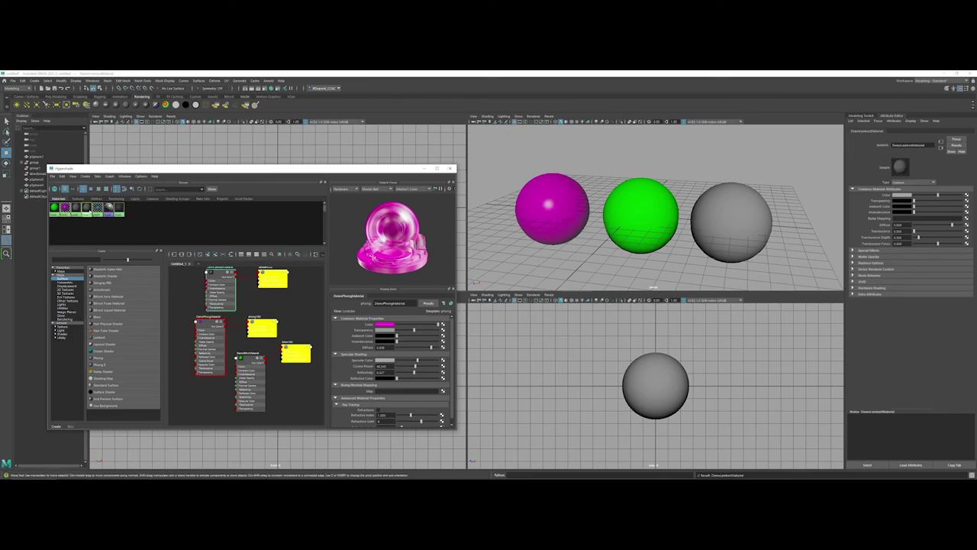
click(386, 324)
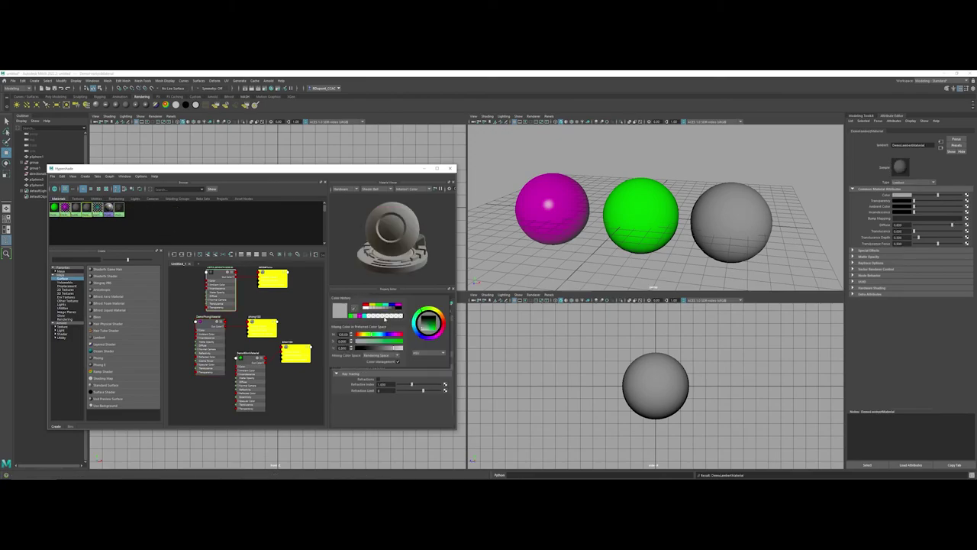
click(391, 304)
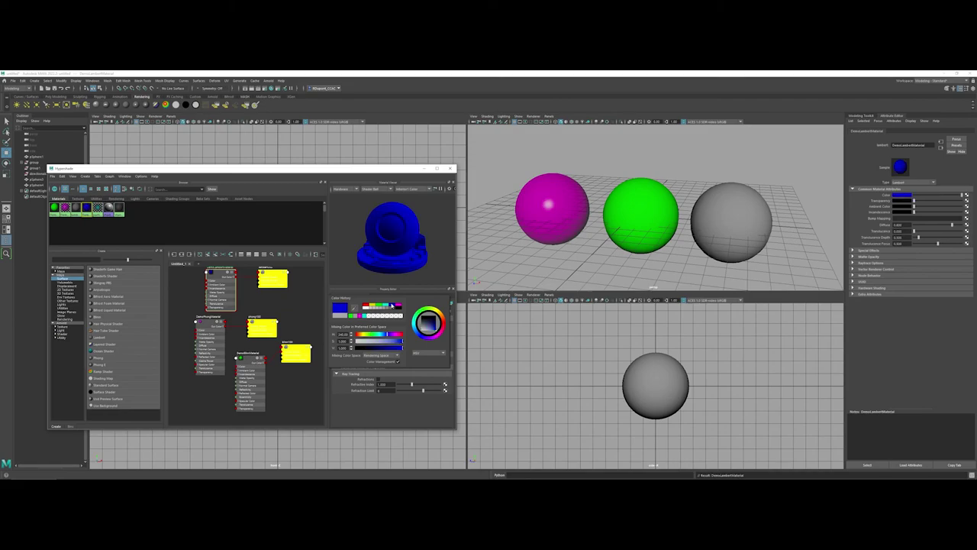
click(383, 342)
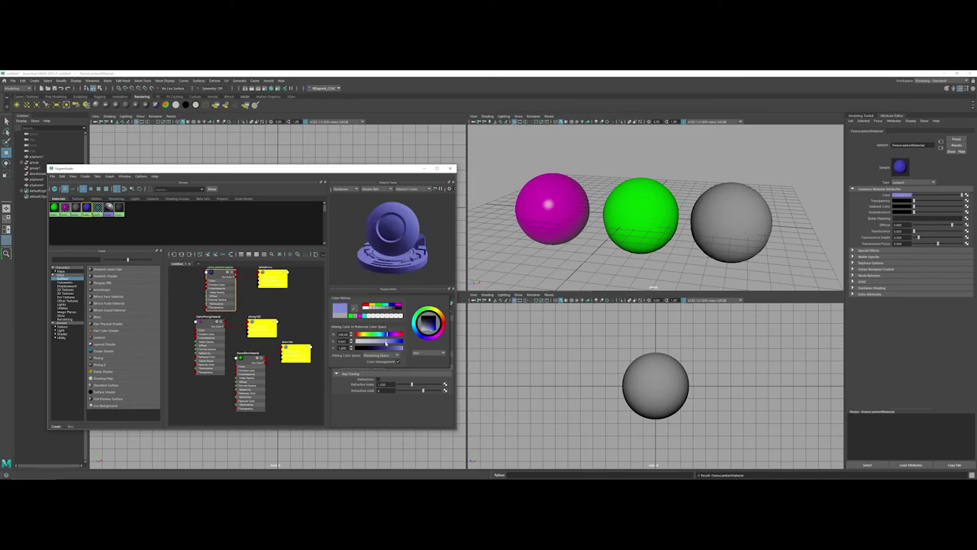
click(563, 267)
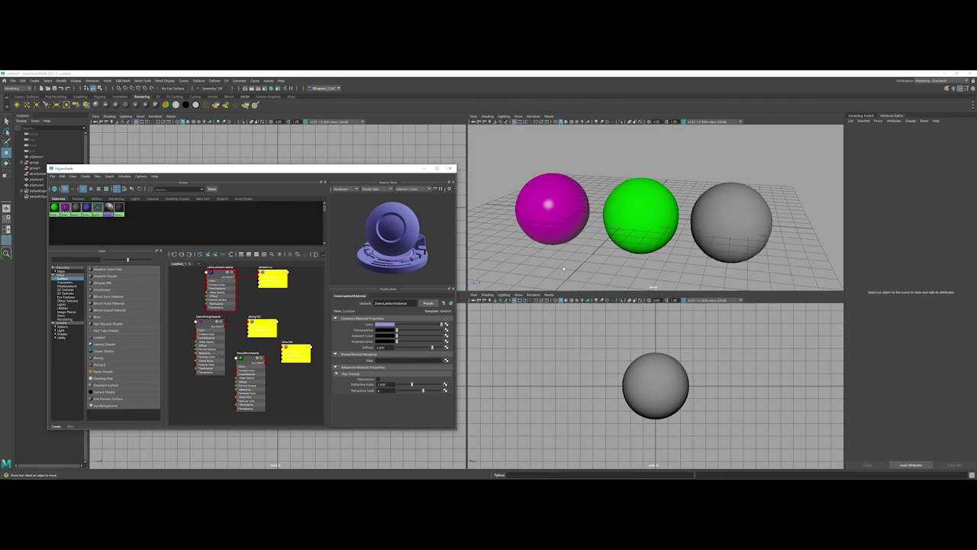
- Assign the existing DemoLambertMaterial to the rightmost sphere in the perspective view and deselect the sphere
click(707, 228)
right_drag(707, 228, 756, 378)
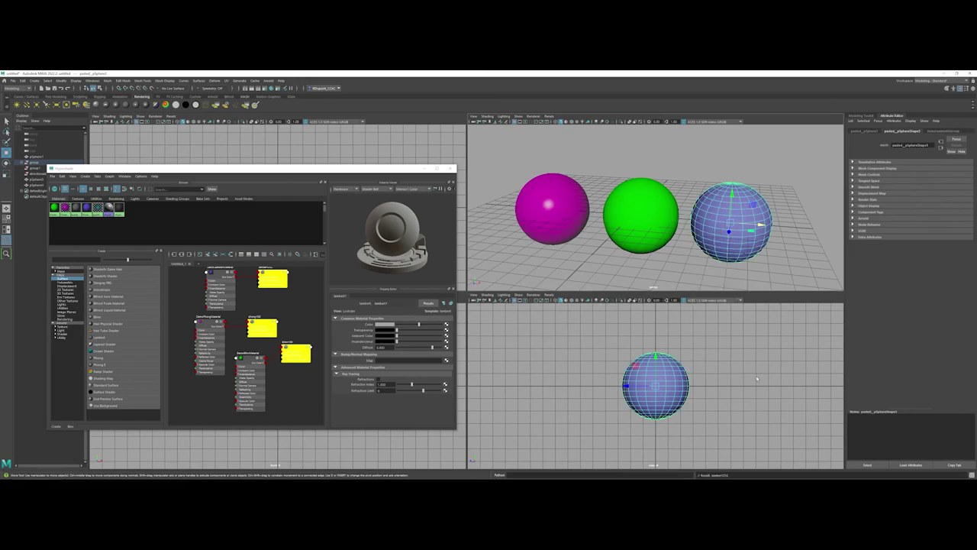
click(717, 290)
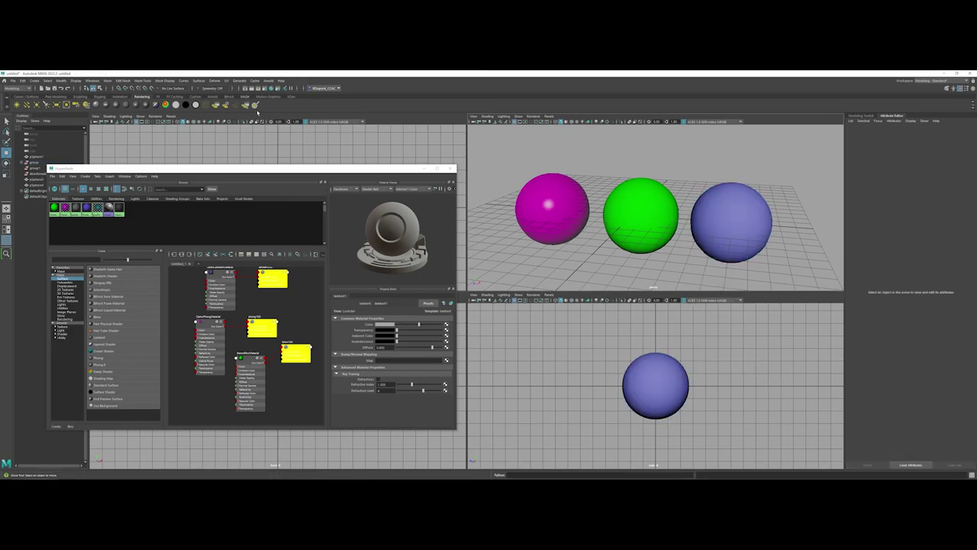
- Render all three spheres with their Phong, Blinn and Lambert materials, and close the Render View
click(246, 105)
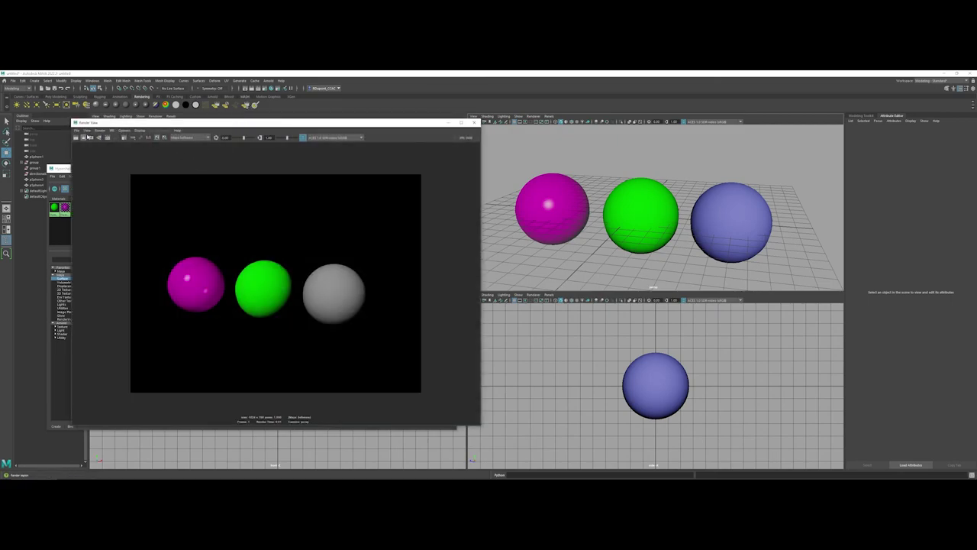
click(84, 138)
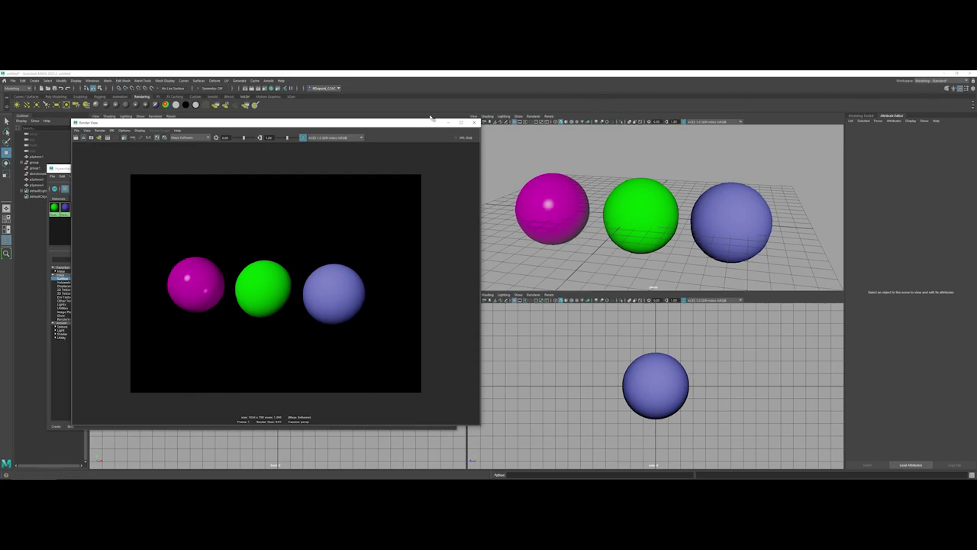
click(472, 122)
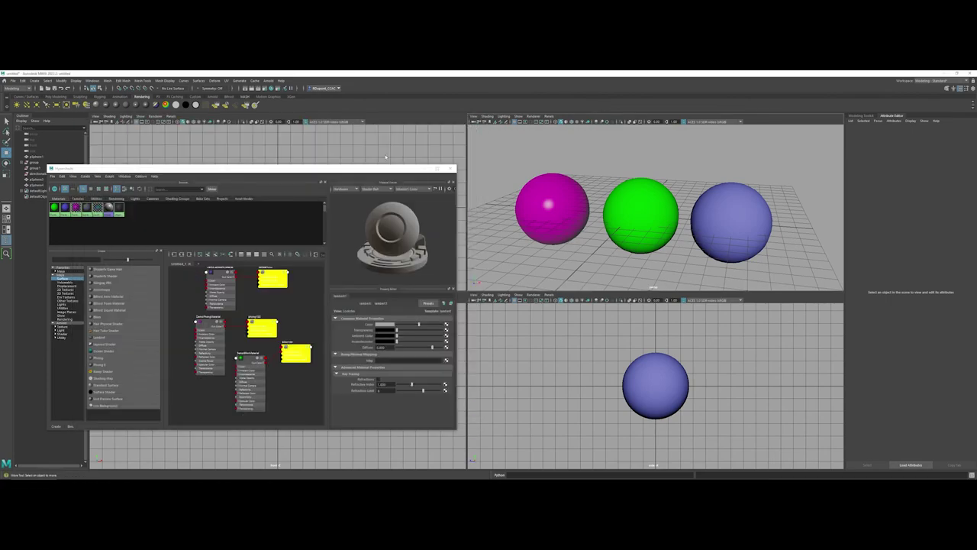